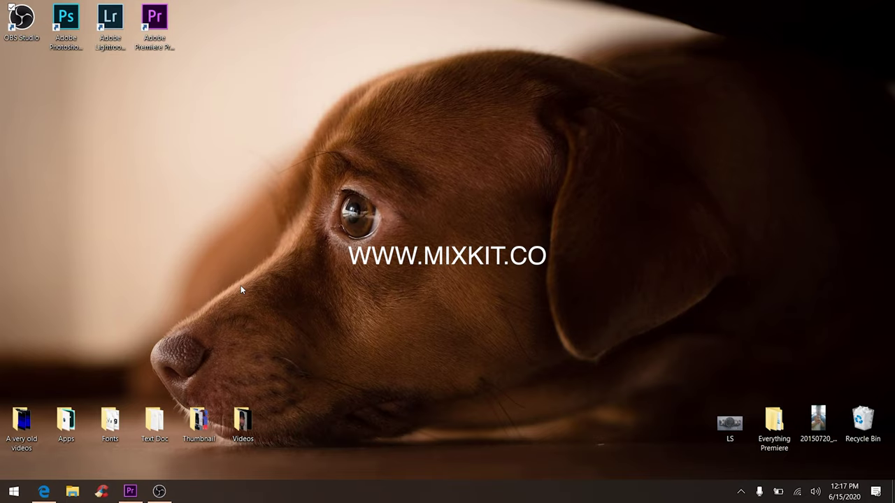
- Open mixkit.co in Edge and go to its Free Premiere Pro Templates page
{"action": "left_click", "coordinate": [43, 491]}
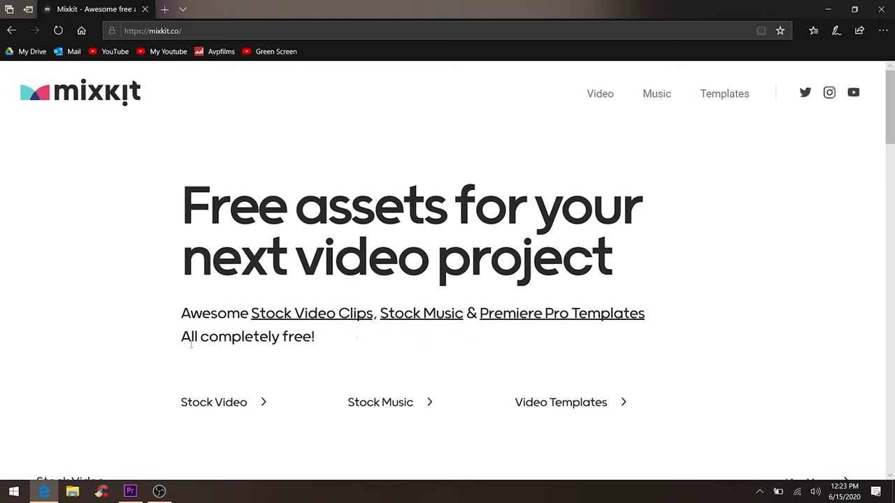
{"action": "left_click_drag", "start_coordinate": [185, 341], "coordinate": [316, 345]}
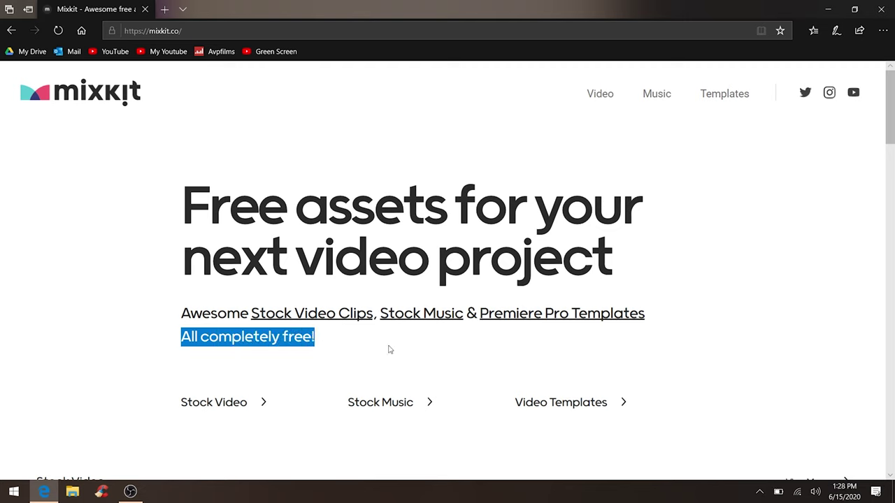
{"action": "left_click", "coordinate": [560, 316]}
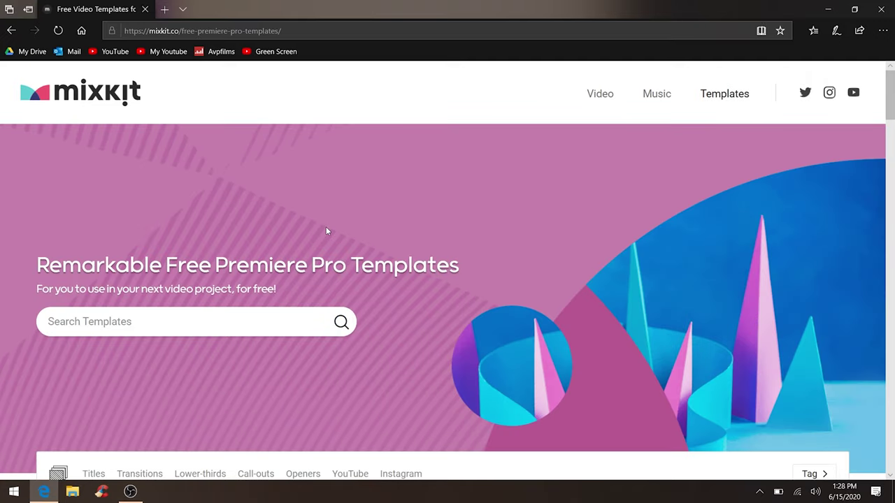
{"action": "scroll", "coordinate": [326, 231], "scroll_direction": "down", "scroll_amount": 5}
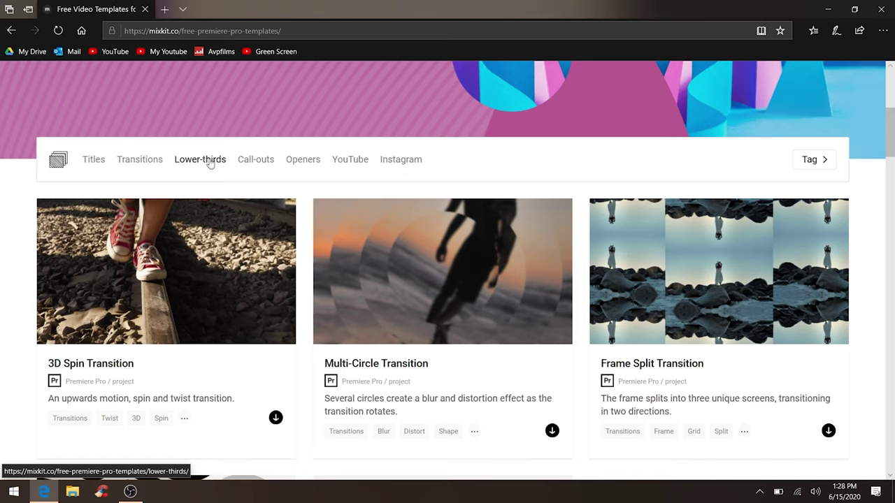
- Download the Rotating Play Button Opener zip from page 2 of Mixkit's YouTube templates
{"action": "left_click", "coordinate": [345, 161]}
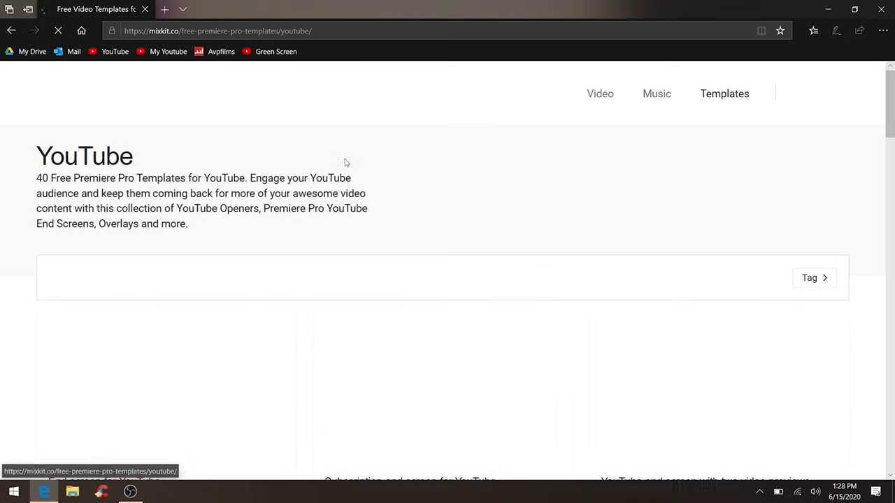
{"action": "scroll", "coordinate": [373, 259], "scroll_direction": "down", "scroll_amount": 15}
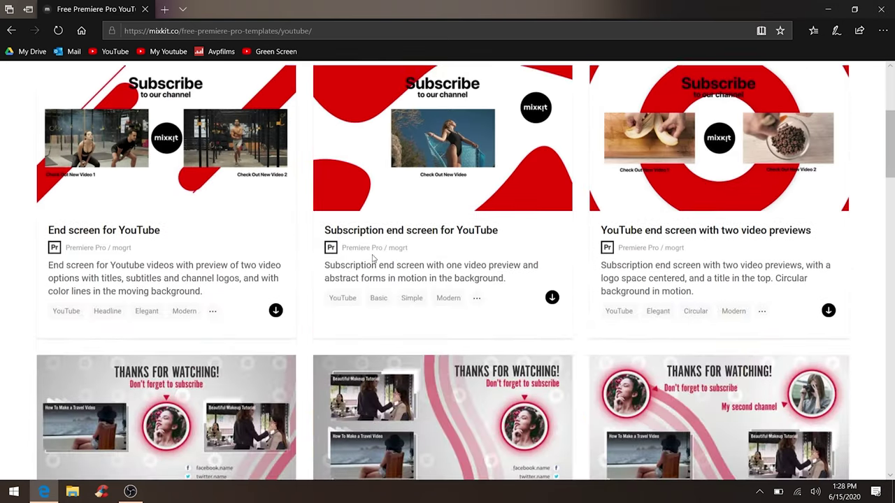
{"action": "scroll", "coordinate": [374, 258], "scroll_direction": "down", "scroll_amount": 9}
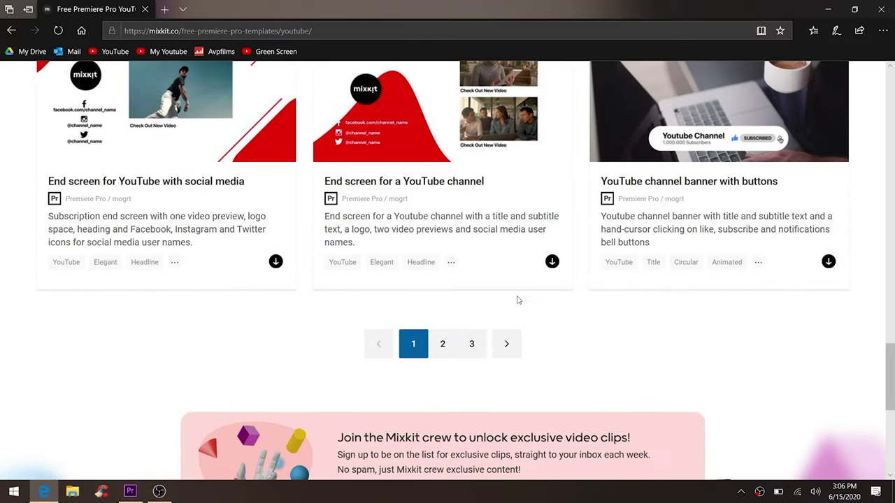
{"action": "left_click", "coordinate": [441, 344]}
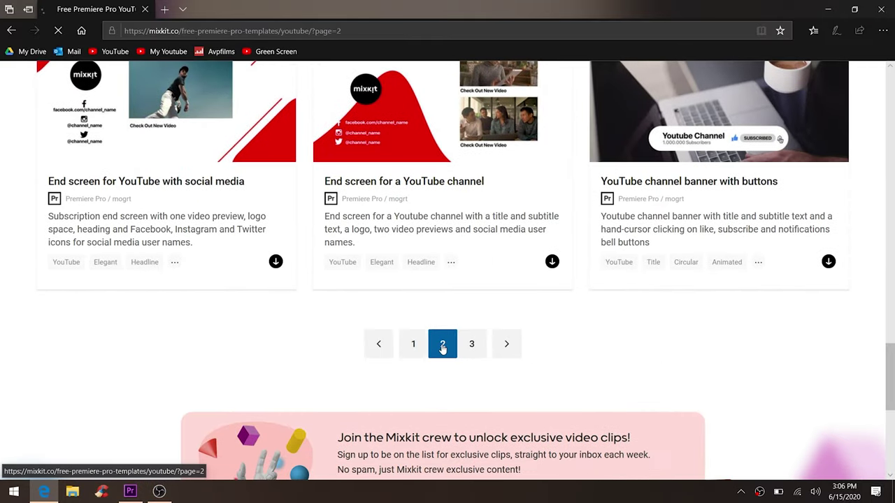
{"action": "scroll", "coordinate": [441, 348], "scroll_direction": "down", "scroll_amount": 15}
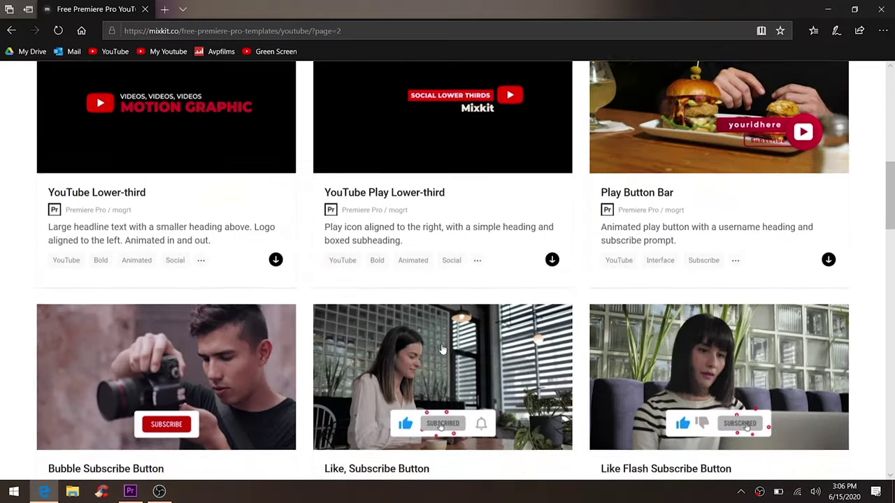
{"action": "scroll", "coordinate": [442, 349], "scroll_direction": "down", "scroll_amount": 4}
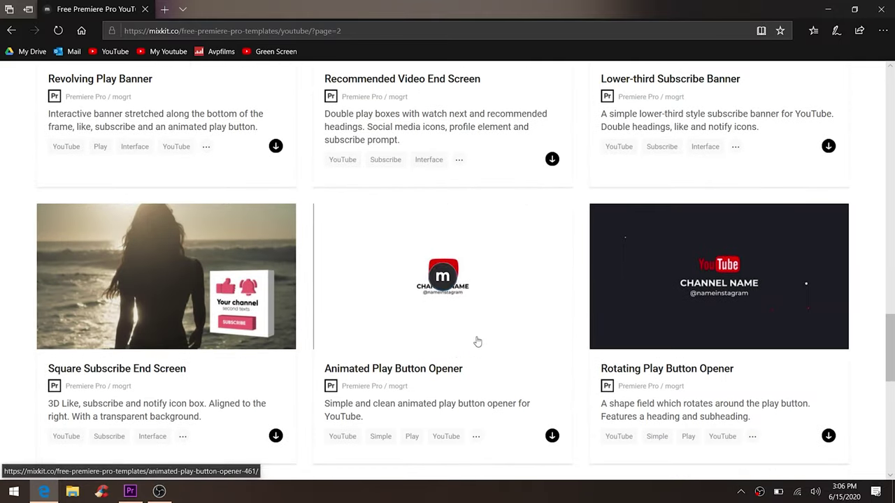
{"action": "left_click", "coordinate": [828, 435]}
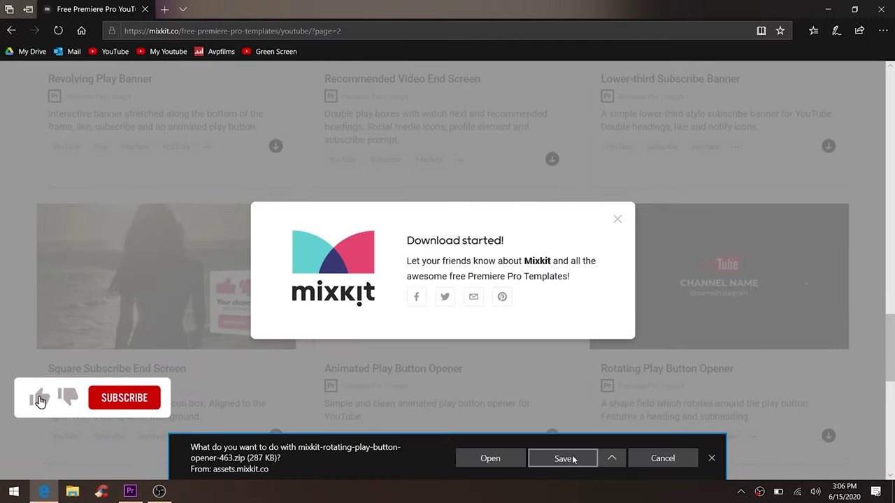
{"action": "left_click", "coordinate": [565, 458]}
- Extract the downloaded zip into its mixkit-rotating-play-button-opener-463 folder
{"action": "left_click", "coordinate": [583, 464]}
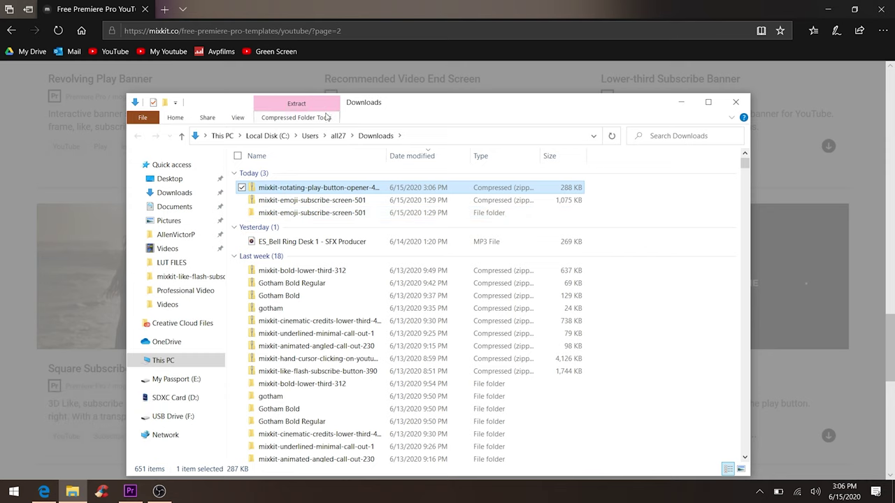
{"action": "right_click", "coordinate": [315, 189]}
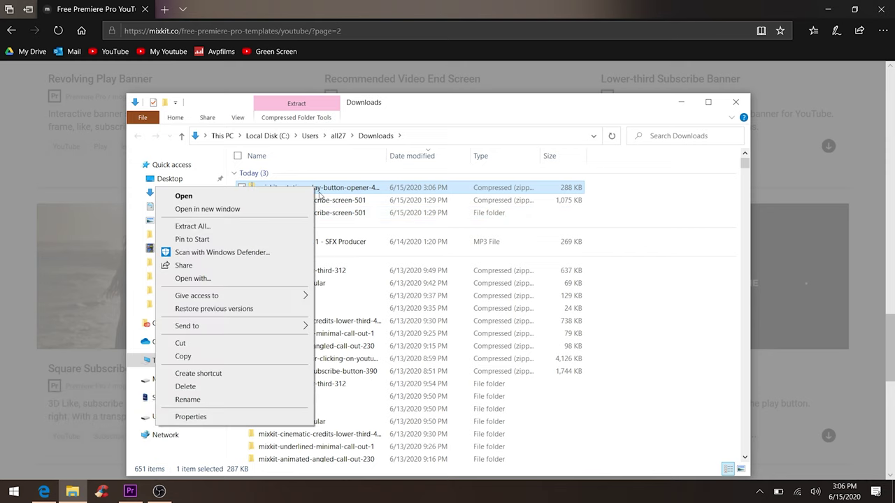
{"action": "left_click", "coordinate": [303, 228]}
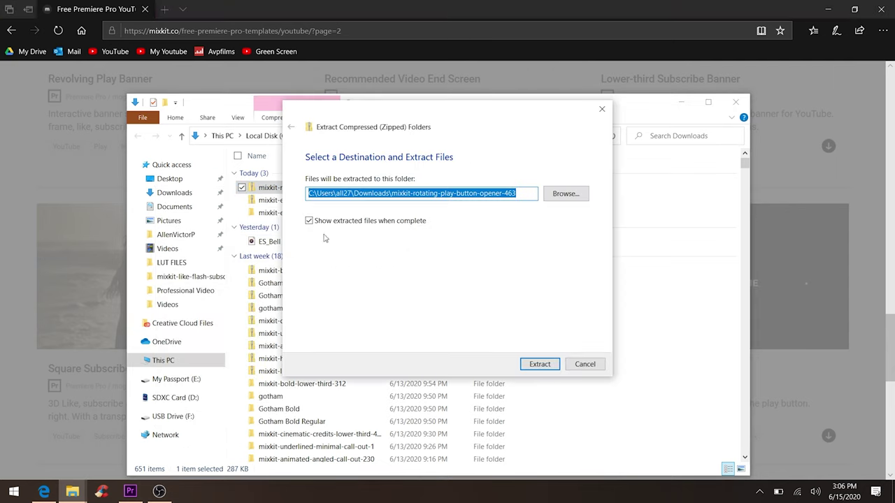
{"action": "left_click", "coordinate": [539, 362]}
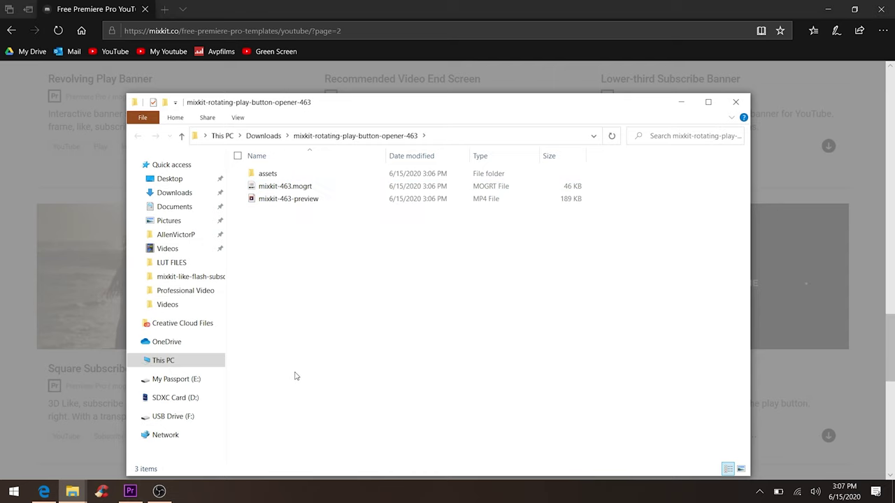
{"action": "left_click", "coordinate": [815, 16]}
- Browse File Explorer from This PC to C:\Users\<user>\AppData\Roaming\Adobe\Common
{"action": "left_click", "coordinate": [828, 9]}
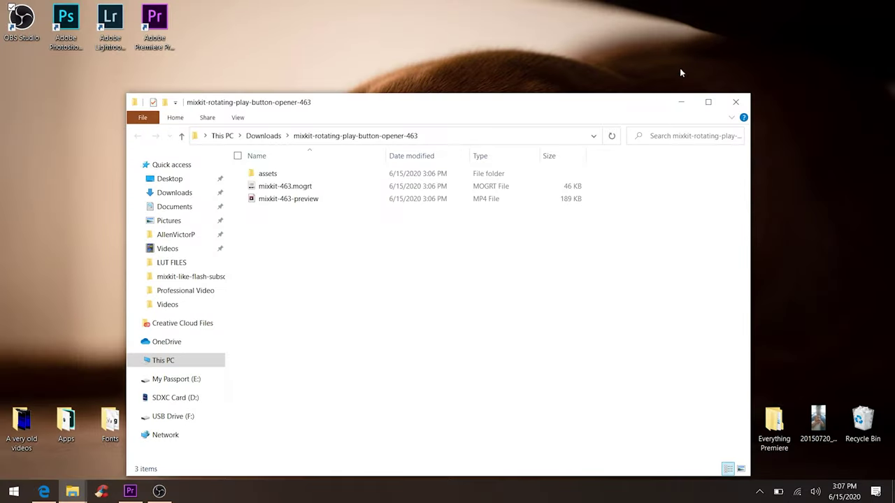
{"action": "left_click_drag", "start_coordinate": [584, 107], "coordinate": [642, 56]}
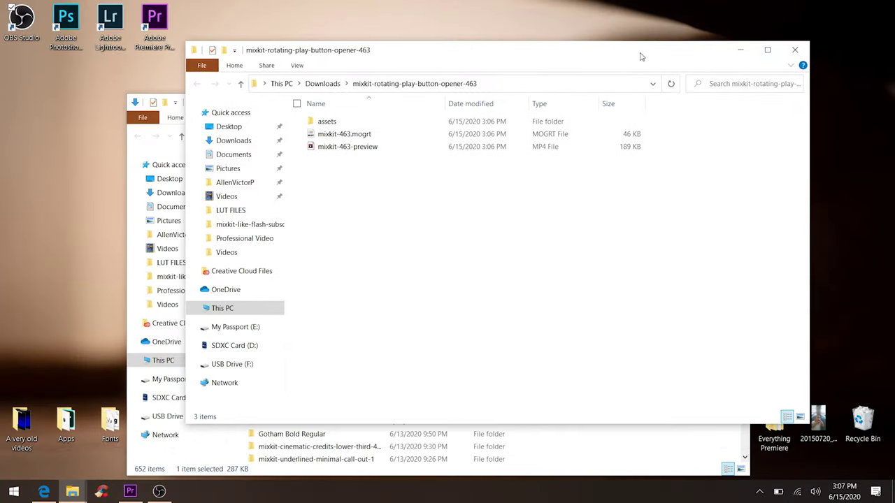
{"action": "left_click", "coordinate": [739, 50]}
{"action": "key", "text": "super"}
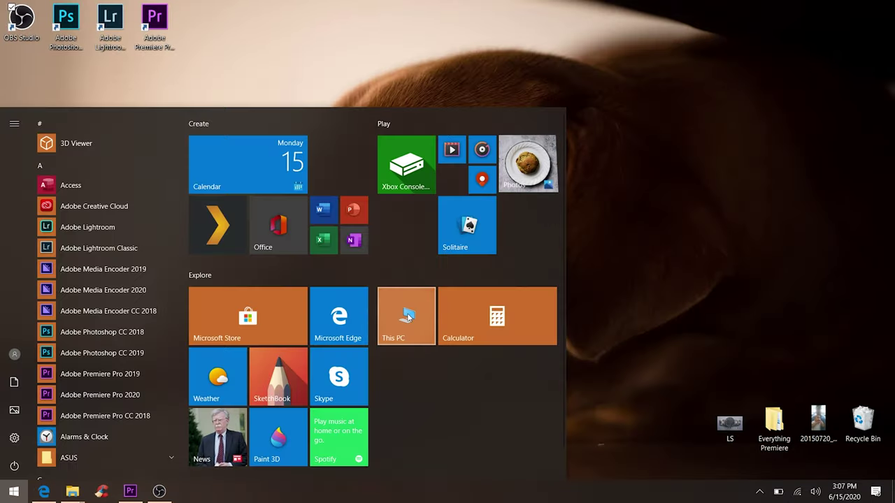
{"action": "left_click", "coordinate": [409, 317]}
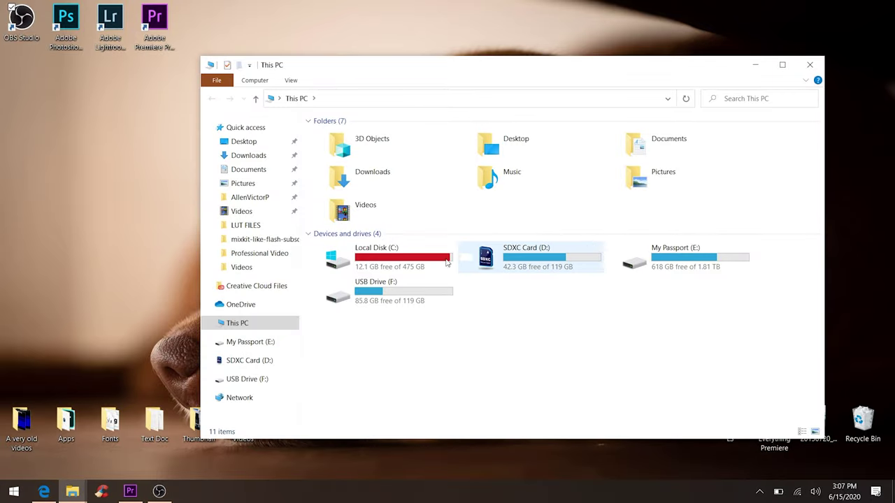
{"action": "double_click", "coordinate": [434, 264]}
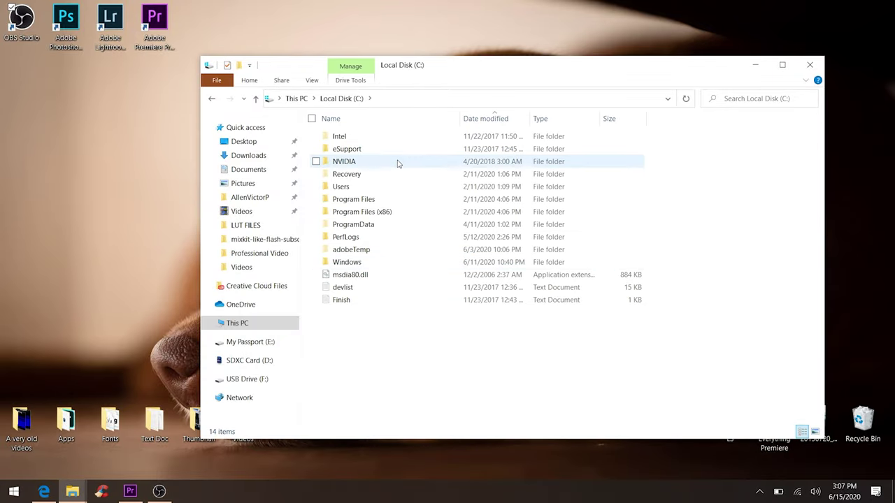
{"action": "double_click", "coordinate": [381, 186]}
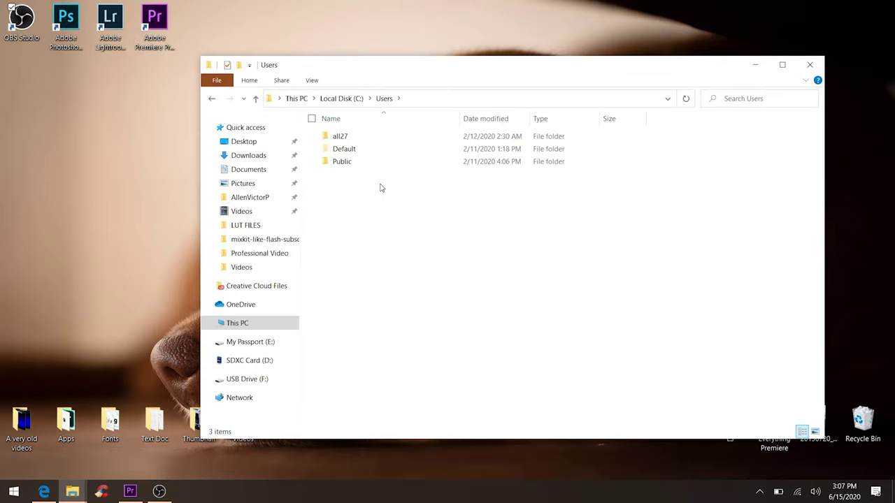
{"action": "double_click", "coordinate": [379, 140]}
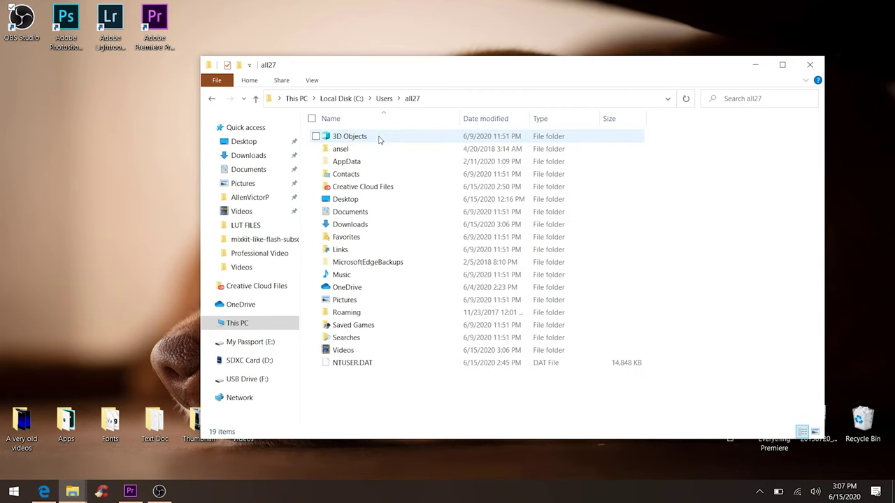
{"action": "double_click", "coordinate": [379, 165]}
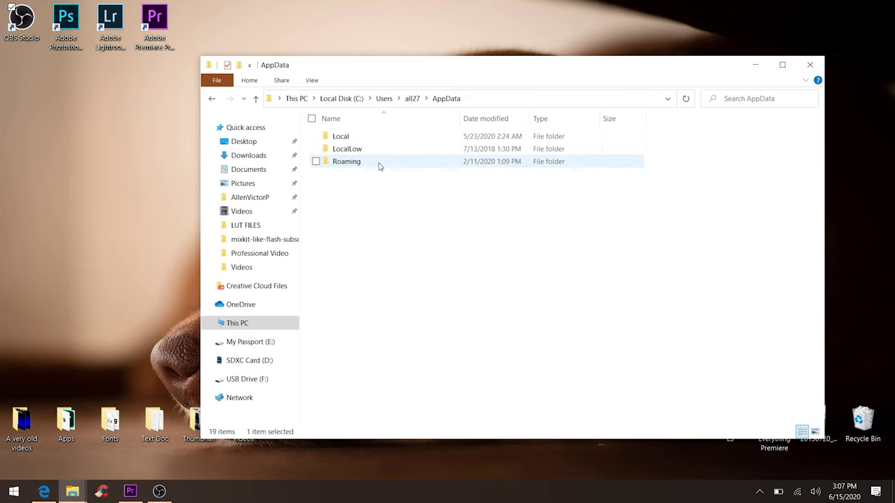
{"action": "double_click", "coordinate": [380, 166]}
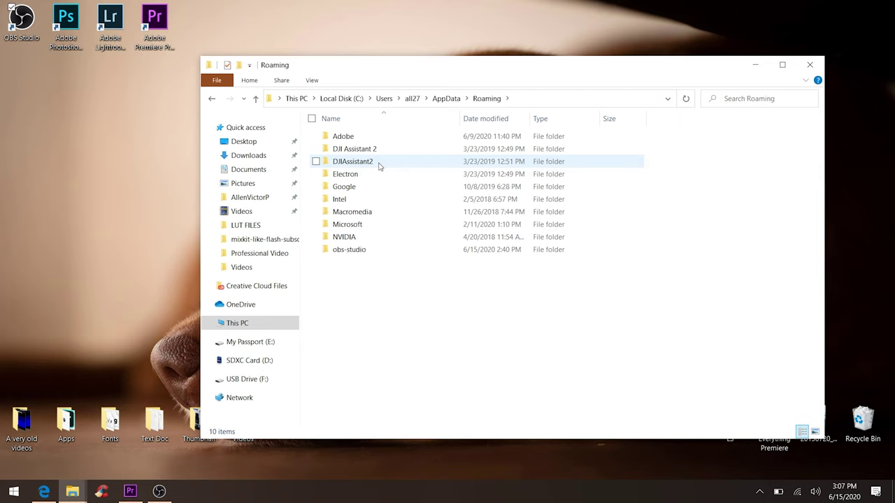
{"action": "double_click", "coordinate": [380, 138]}
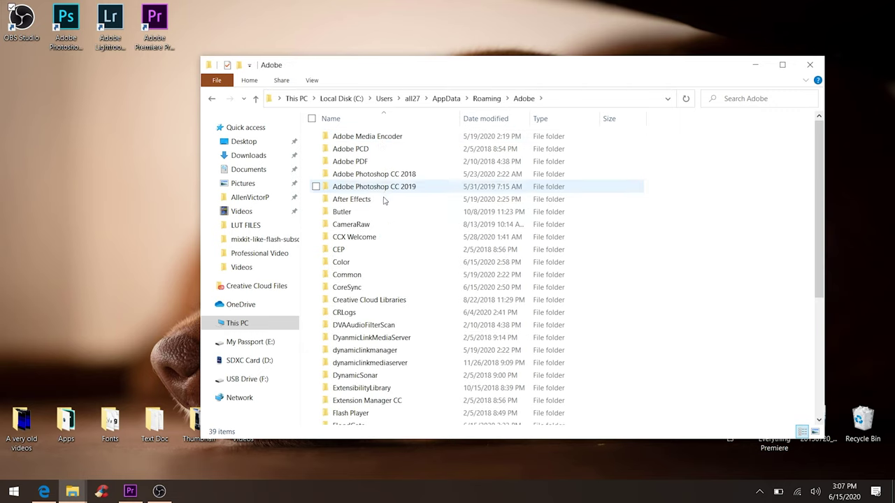
{"action": "double_click", "coordinate": [390, 277]}
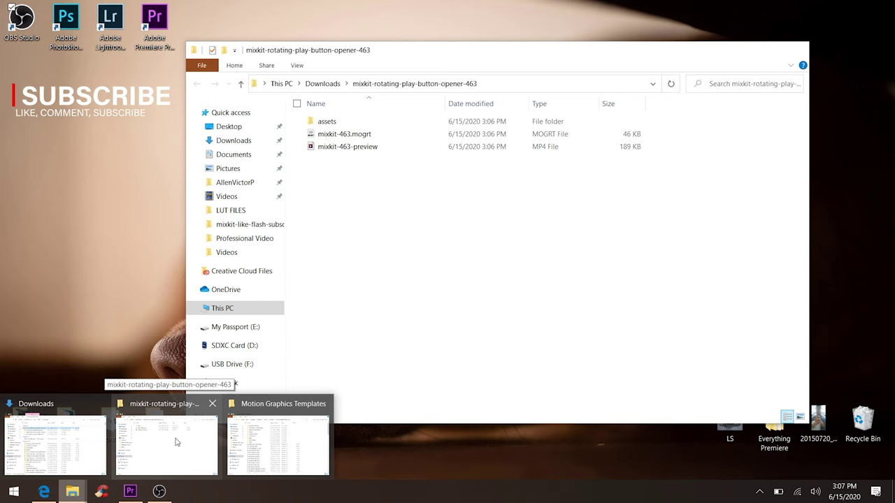
- Move mixkit-463.mogrt from the download folder into the Motion Graphics Templates folder
{"action": "left_click", "coordinate": [176, 442]}
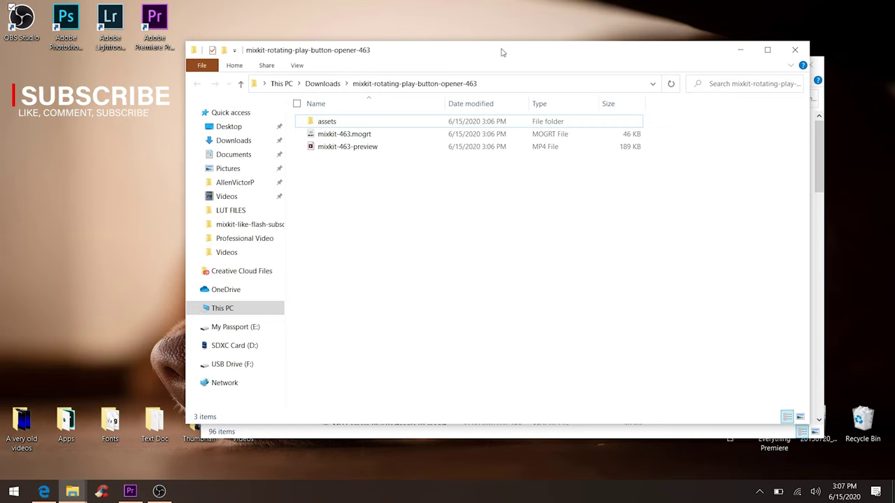
{"action": "left_click_drag", "start_coordinate": [499, 54], "coordinate": [345, 66]}
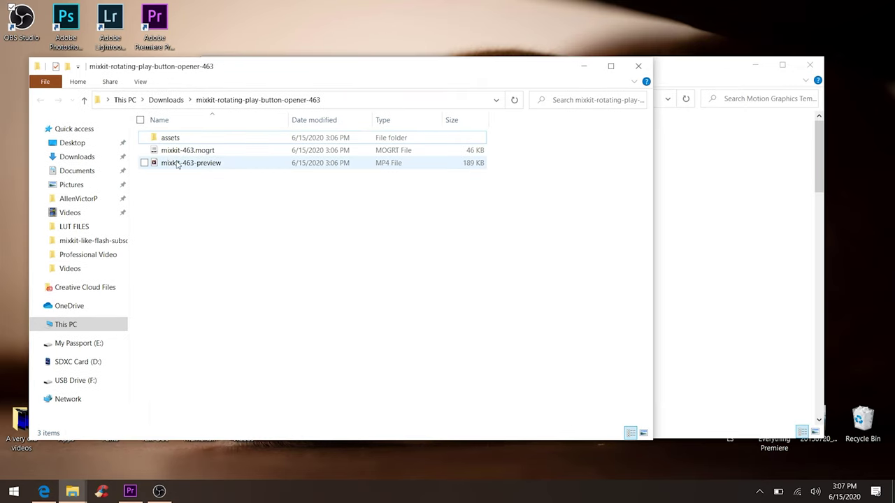
{"action": "left_click", "coordinate": [683, 68]}
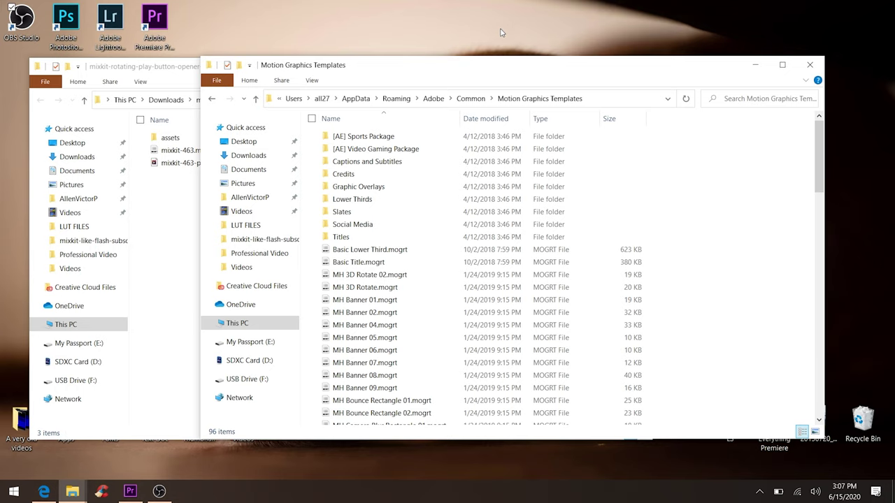
{"action": "left_click", "coordinate": [186, 241]}
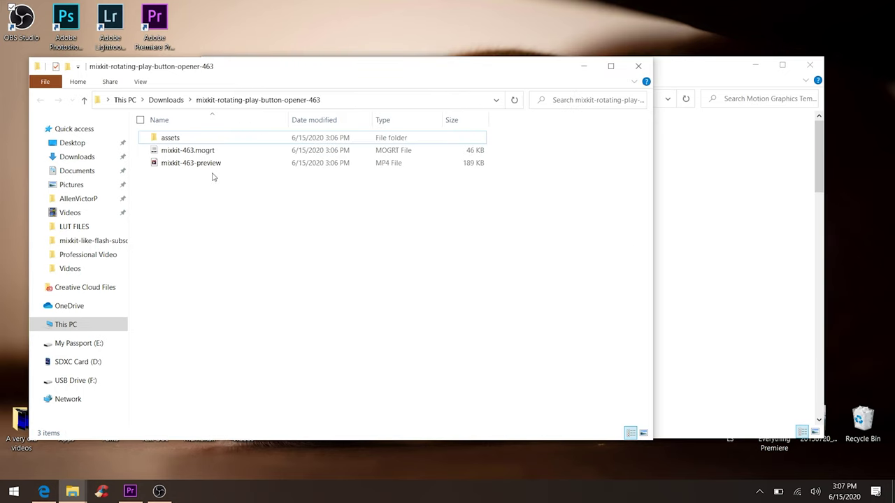
{"action": "left_click_drag", "start_coordinate": [187, 152], "coordinate": [727, 301]}
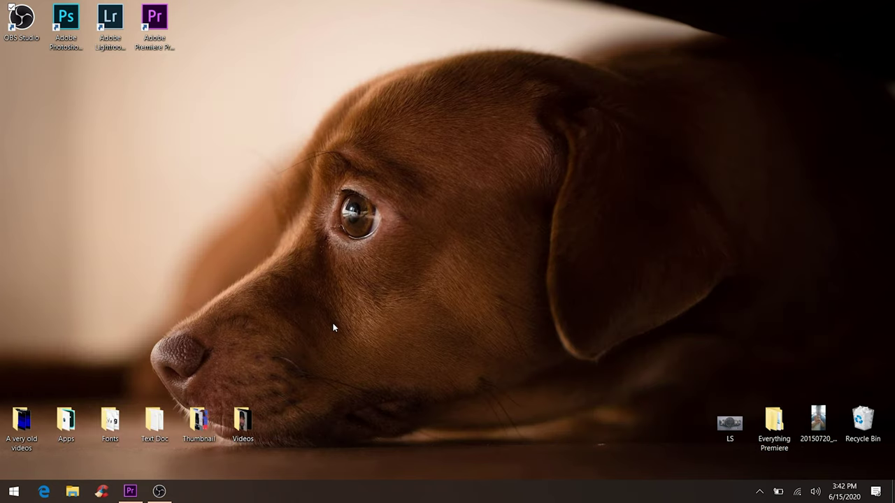
- Show the Essential Graphics panel in Premiere Pro with templates sorted by Recent
{"action": "left_click", "coordinate": [129, 491]}
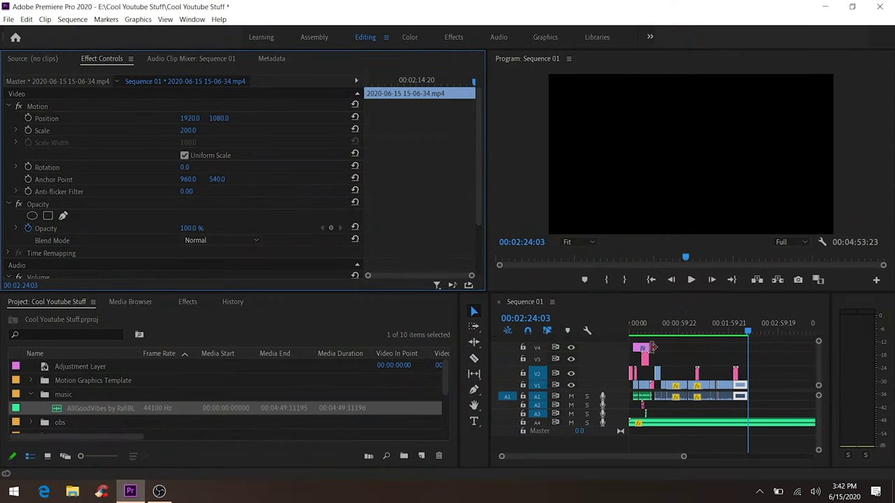
{"action": "left_click", "coordinate": [191, 18]}
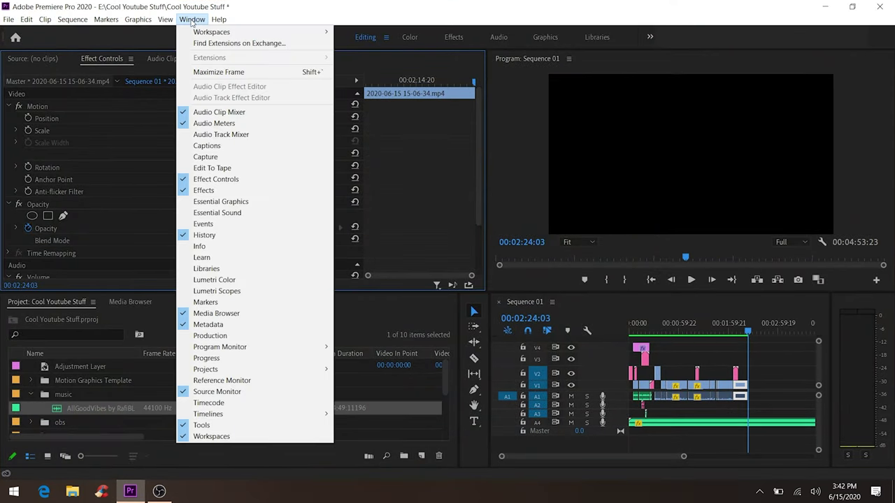
{"action": "left_click", "coordinate": [271, 202]}
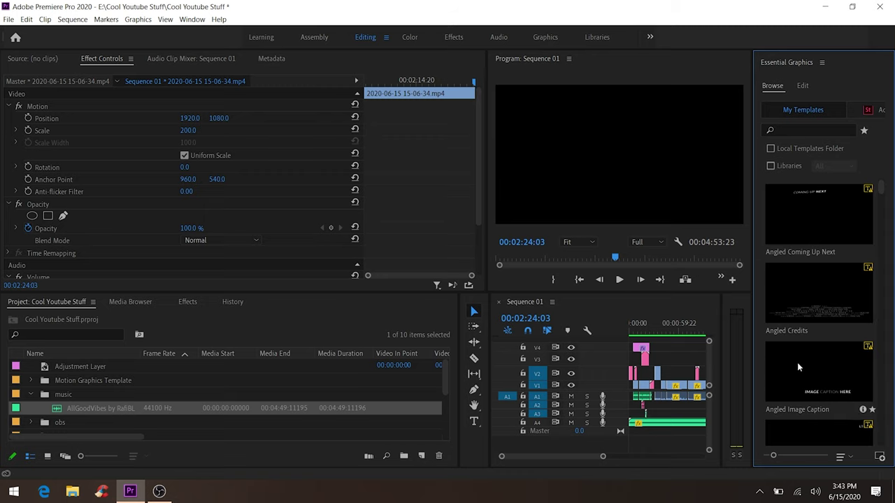
{"action": "left_click", "coordinate": [843, 458]}
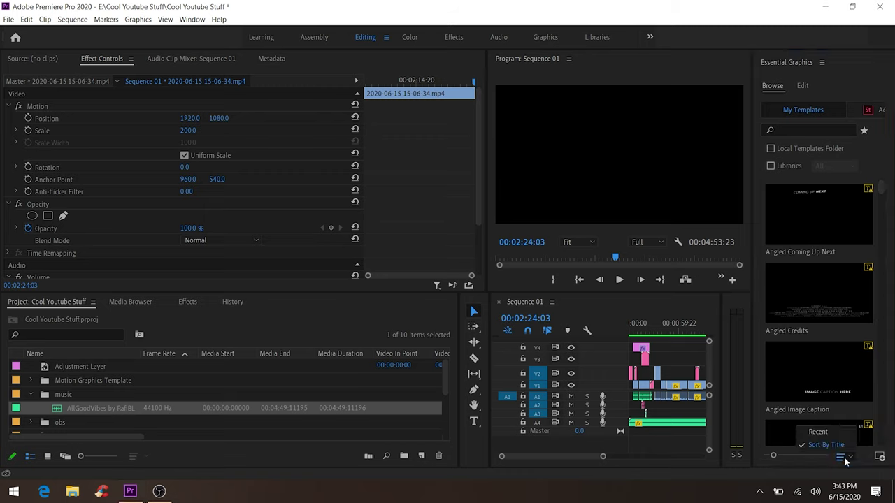
{"action": "left_click", "coordinate": [828, 442]}
- Widen the Program monitor and the sequence timeline
{"action": "mouse_move", "coordinate": [821, 216]}
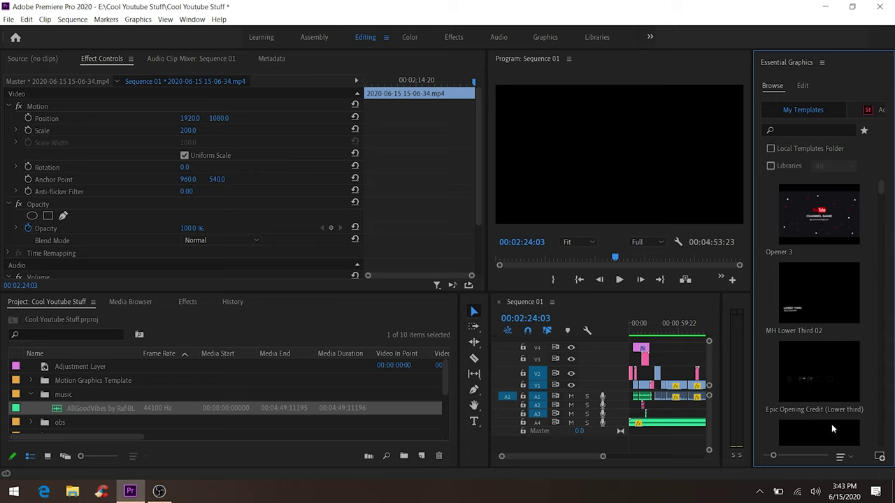
{"action": "left_click", "coordinate": [841, 457]}
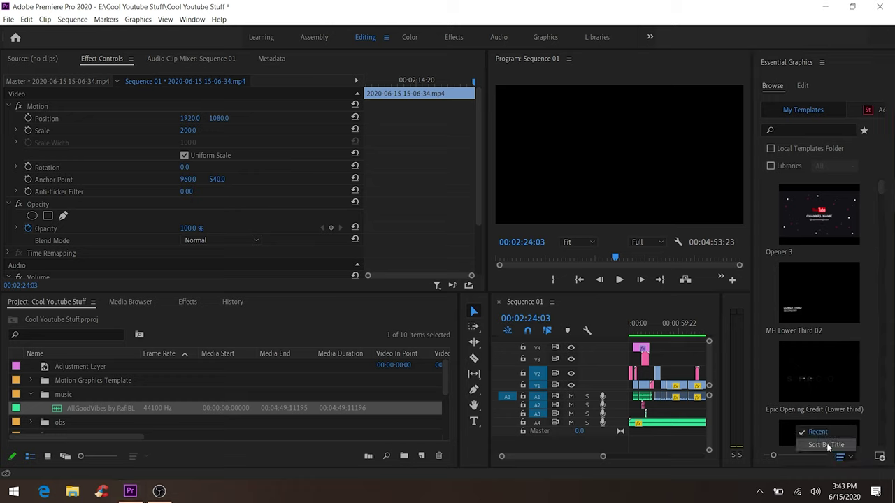
{"action": "left_click", "coordinate": [492, 228]}
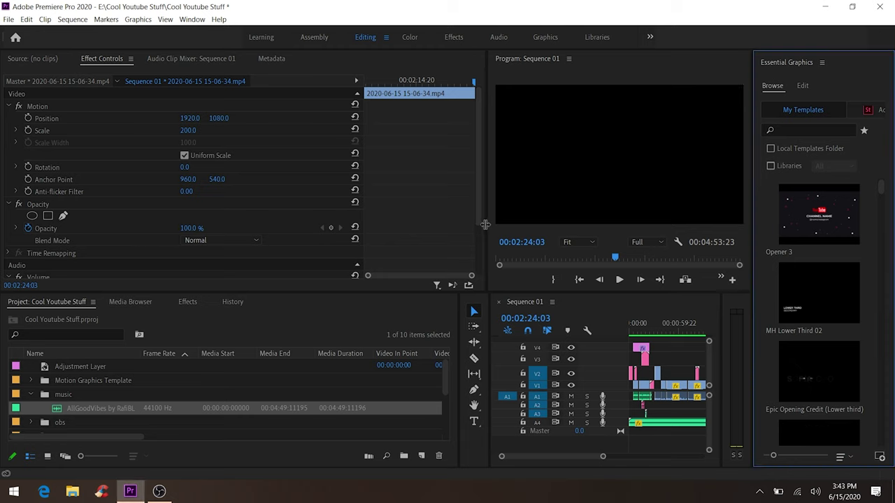
{"action": "left_click_drag", "start_coordinate": [493, 228], "coordinate": [325, 246]}
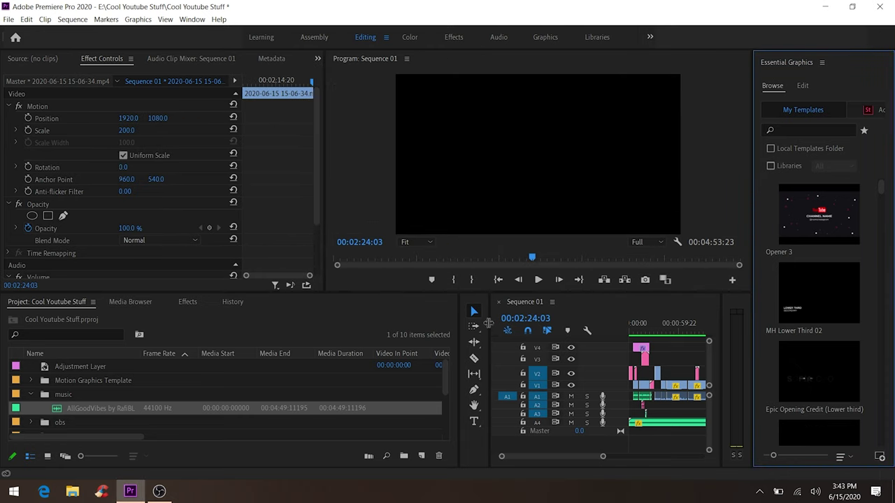
{"action": "left_click_drag", "start_coordinate": [460, 323], "coordinate": [321, 323]}
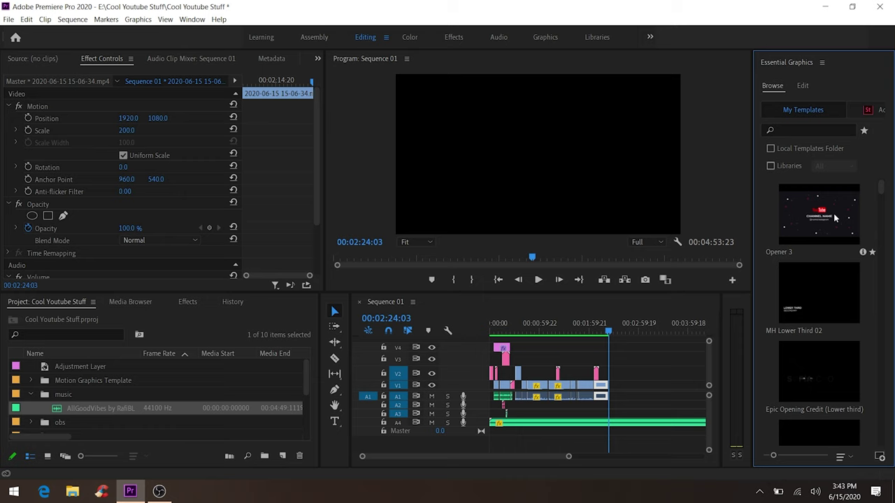
{"action": "left_click_drag", "start_coordinate": [704, 316], "coordinate": [632, 387]}
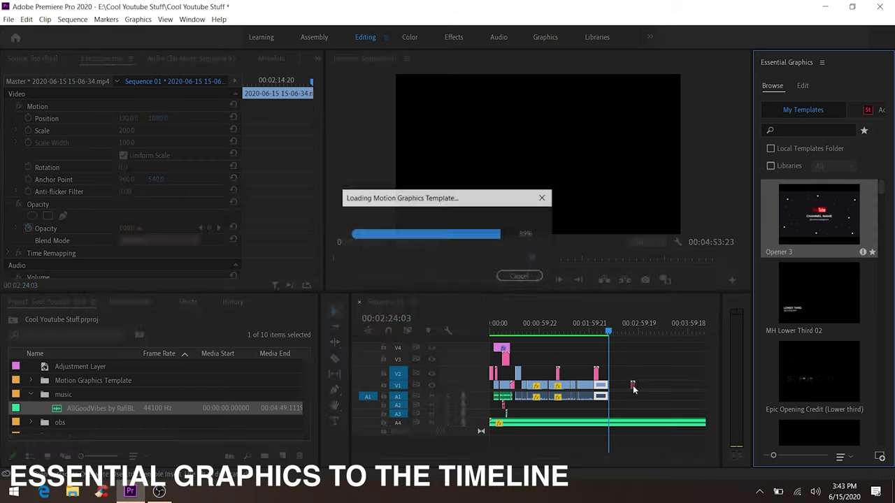
{"action": "left_click", "coordinate": [633, 325]}
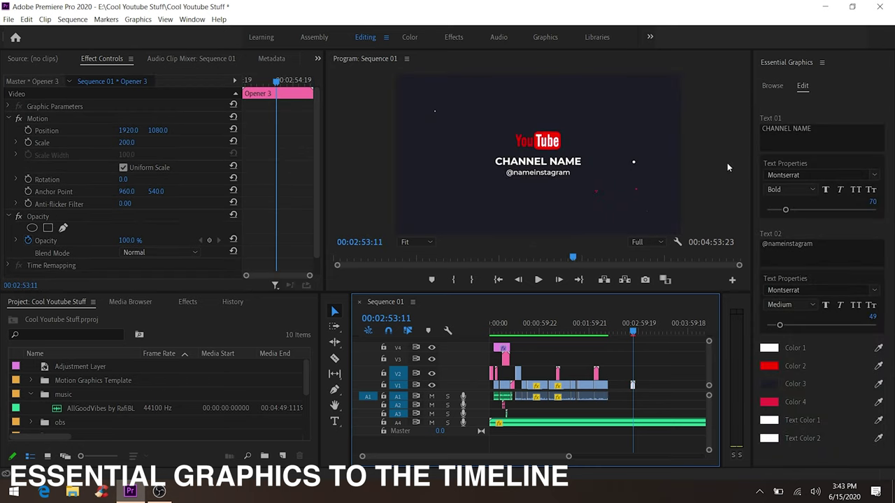
{"action": "left_click", "coordinate": [786, 131]}
{"action": "left_click", "coordinate": [785, 132]}
{"action": "triple_click", "coordinate": [786, 132]}
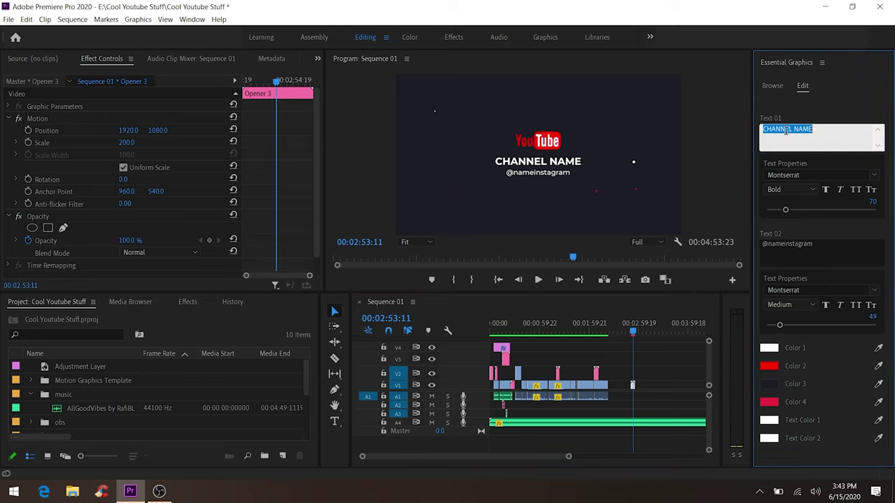
{"action": "type", "text": "avpfilms"}
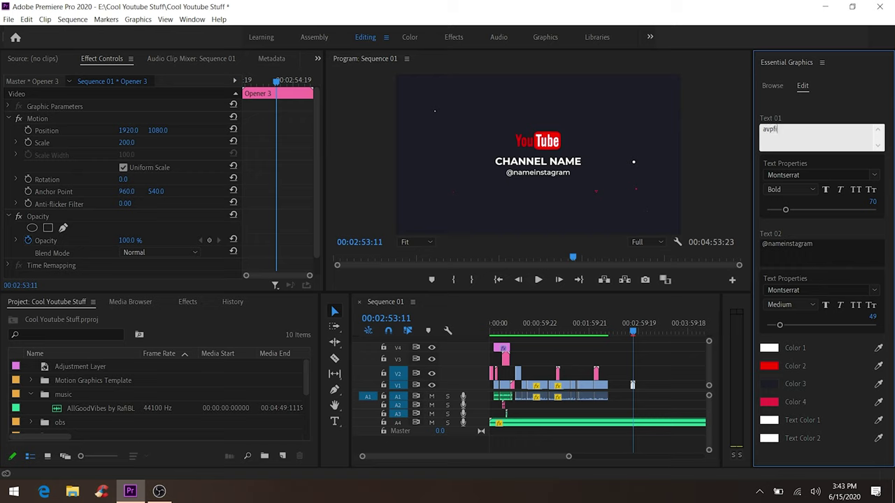
{"action": "left_click", "coordinate": [818, 243]}
{"action": "type", "text": "@avpfilm"}
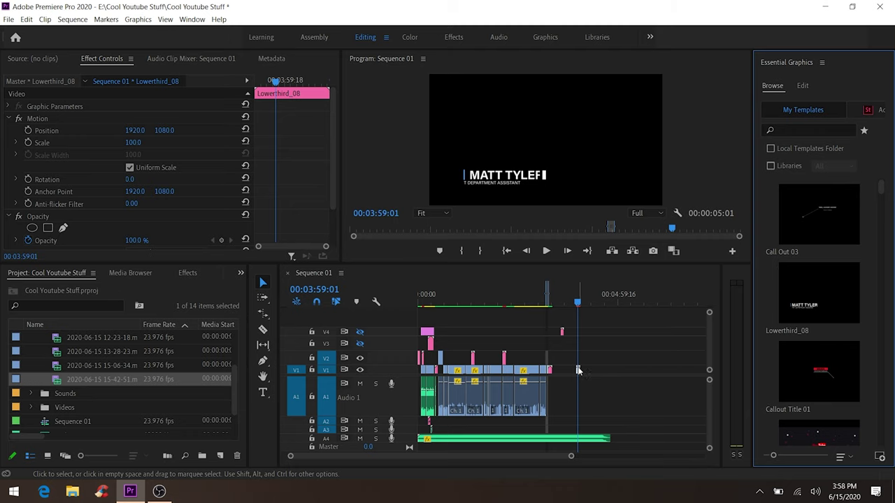
- Select the lower third's main name and subtitle text, then the Callout Title 01 clip
{"action": "mouse_move", "coordinate": [785, 376]}
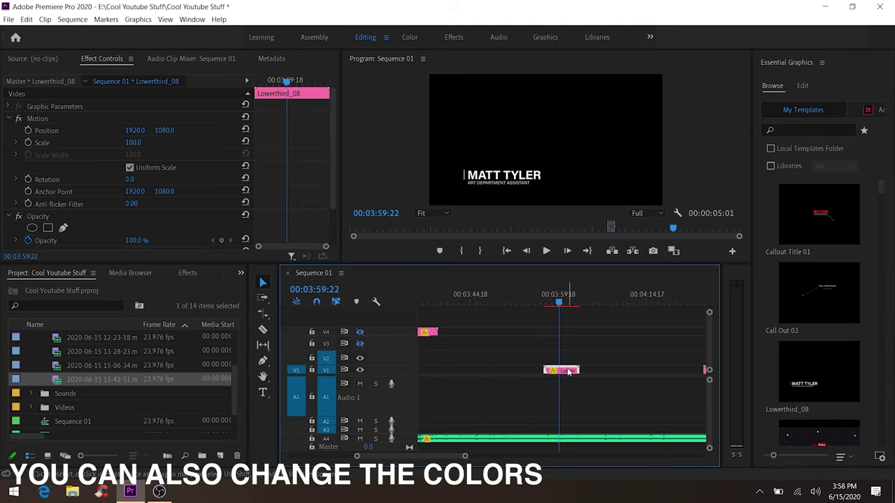
{"action": "left_click", "coordinate": [802, 86]}
{"action": "left_click", "coordinate": [790, 129]}
{"action": "left_click", "coordinate": [783, 243]}
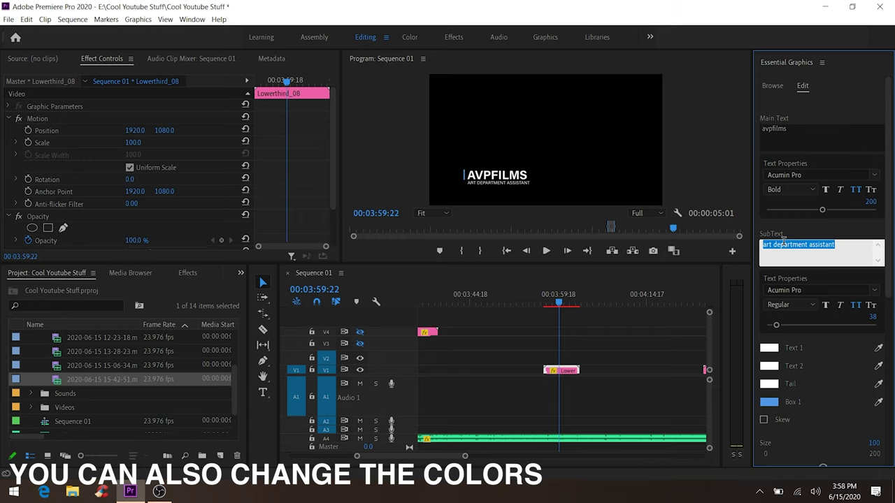
{"action": "left_click", "coordinate": [659, 358]}
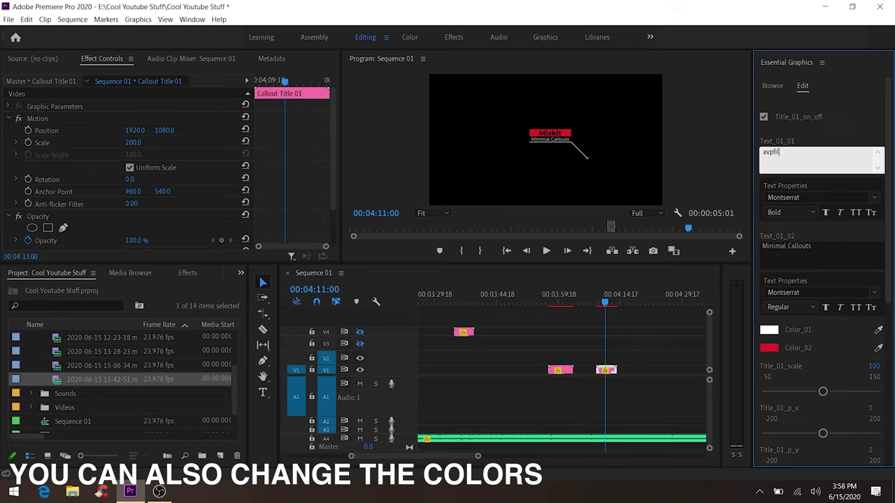